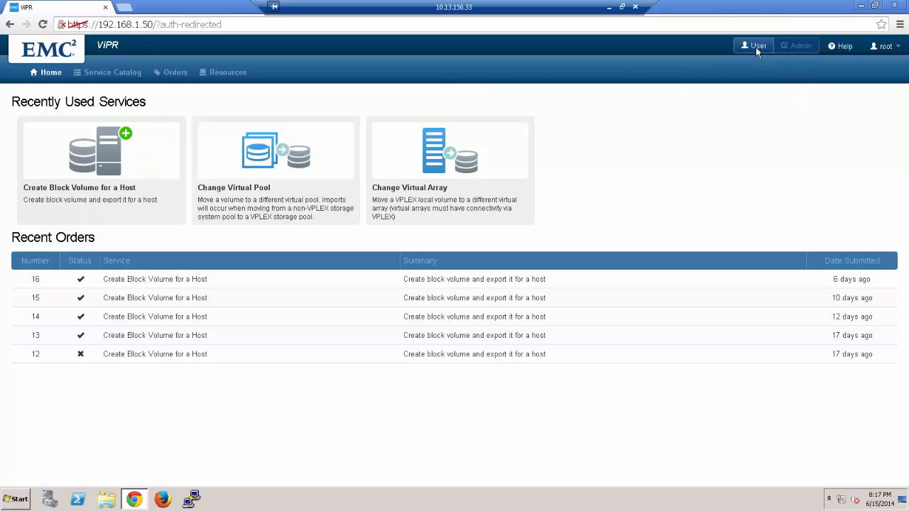
Review the admin dashboard, return to the user view and examine the receipt of the most recent order
left_click(800, 53)
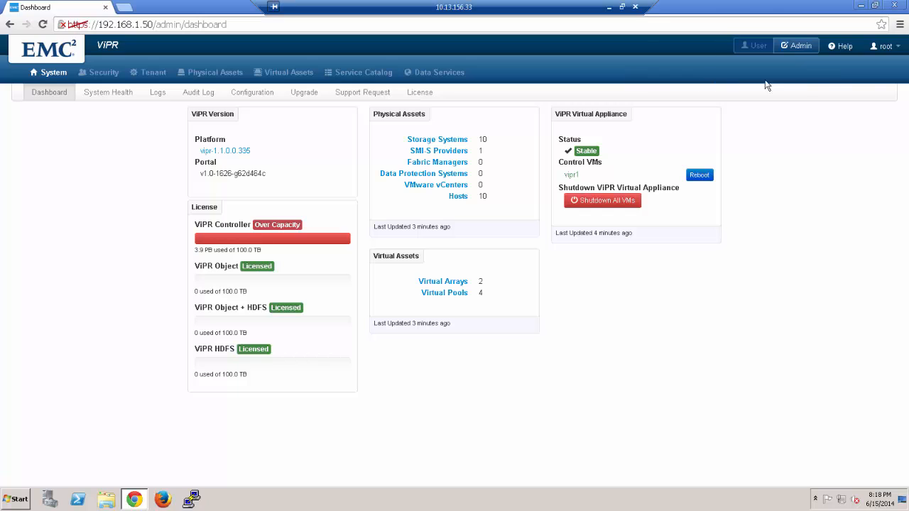
left_click(756, 45)
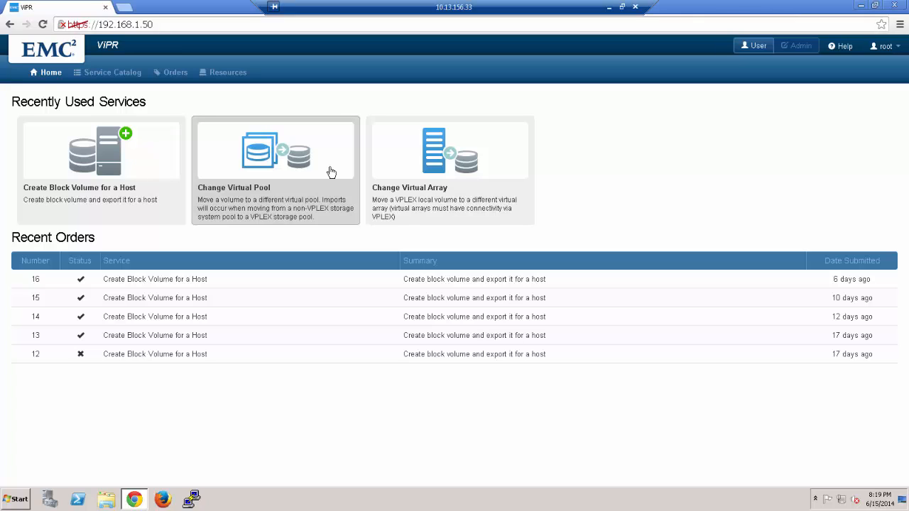
left_click(160, 284)
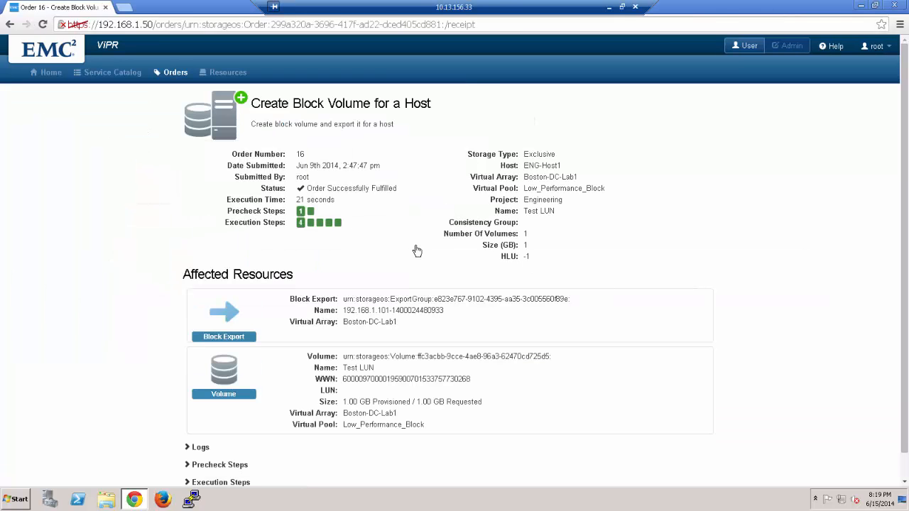
left_click_drag(905, 99, 787, 112)
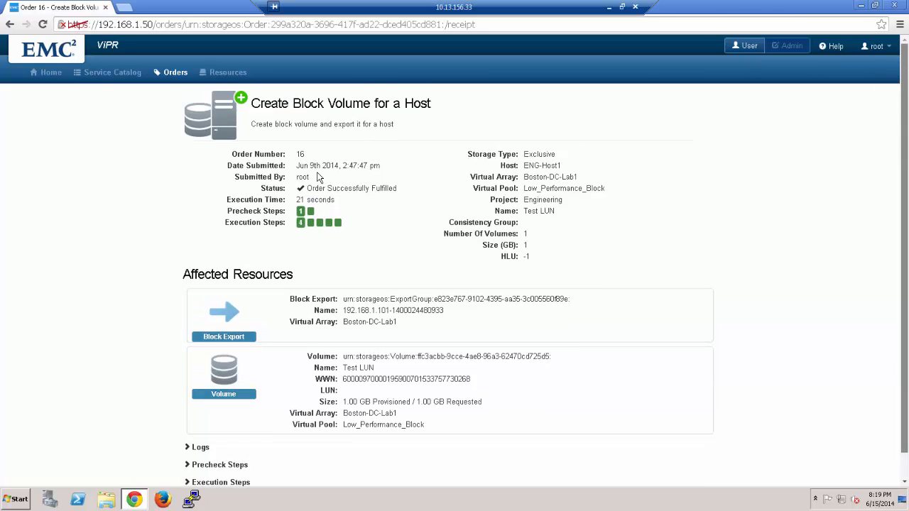
Open the Create Block Volume for a Host order form from Block Storage Services in the service catalog
left_click(90, 74)
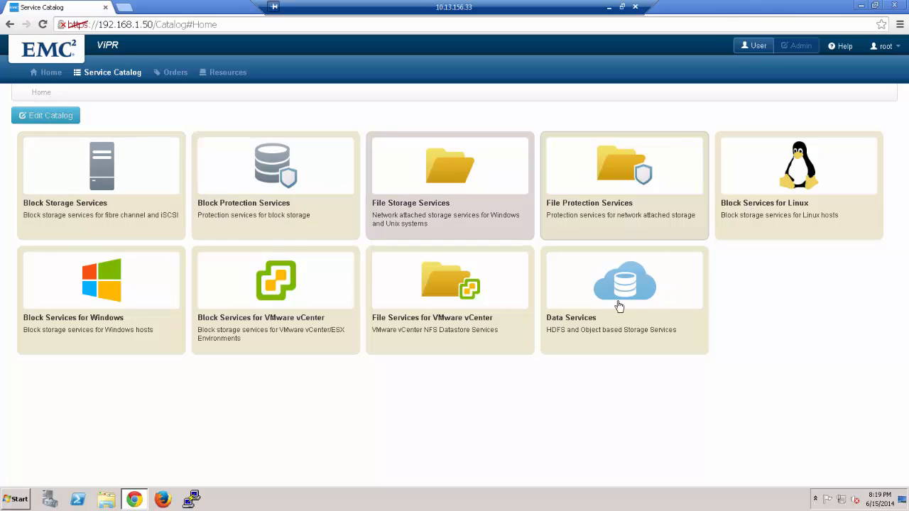
left_click(121, 186)
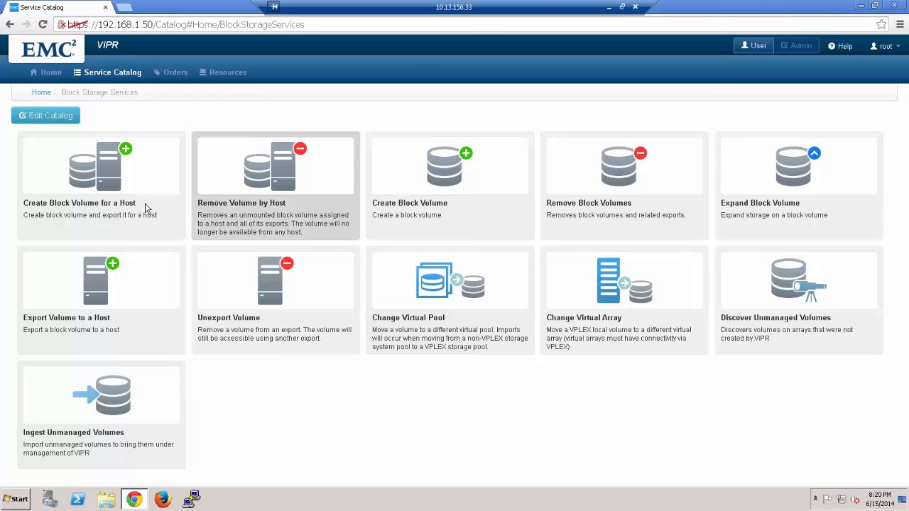
left_click(112, 186)
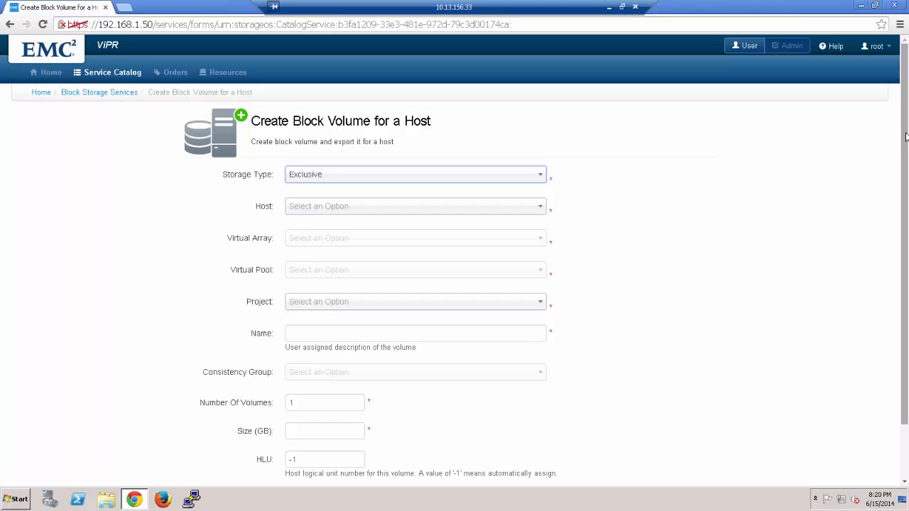
mouse_move(905, 137)
left_mouse_down()
mouse_move(905, 165)
mouse_move(905, 130)
left_mouse_up()
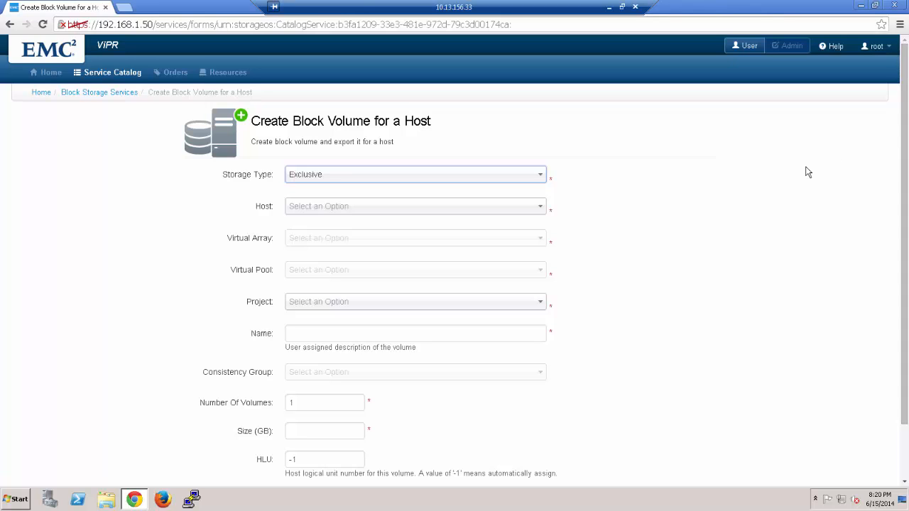
left_click_drag(905, 154, 906, 184)
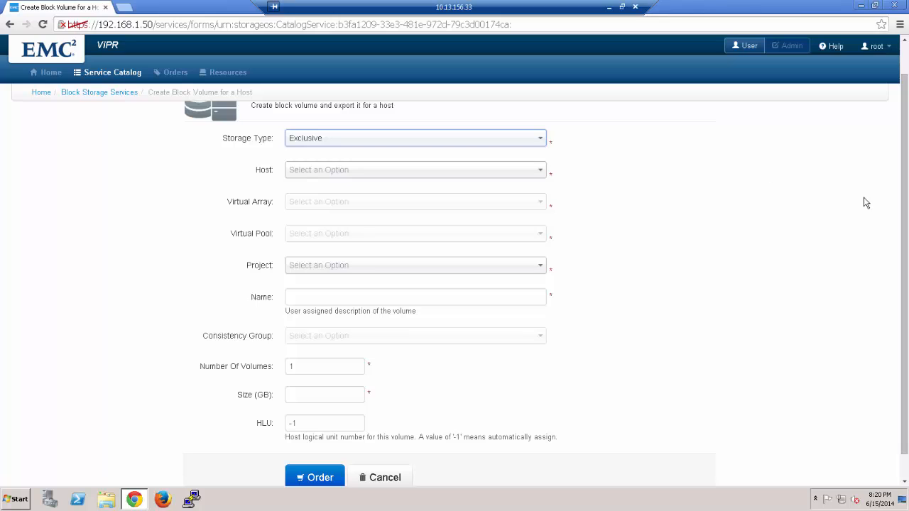
left_click_drag(905, 232, 903, 195)
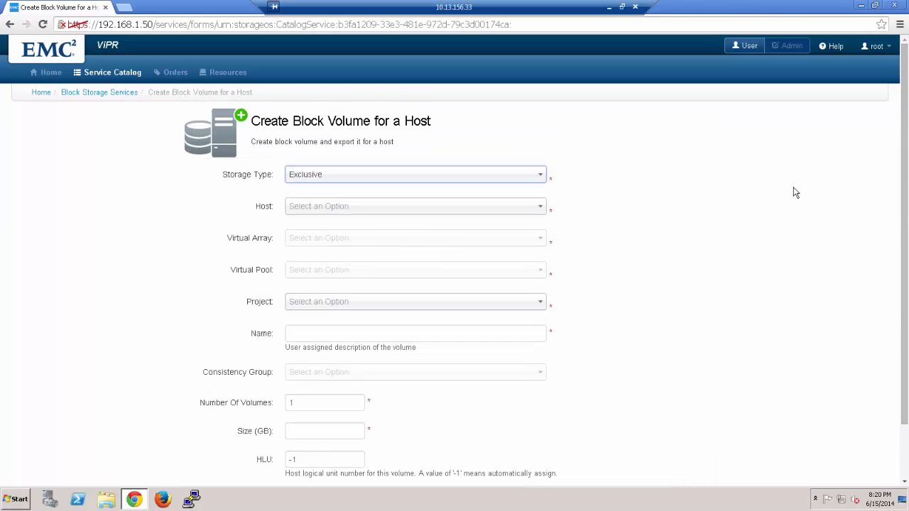
Keep the storage type Exclusive and select host ENG-Host1 with virtual array Boston-DC-Lab1
left_click(416, 180)
left_click(416, 181)
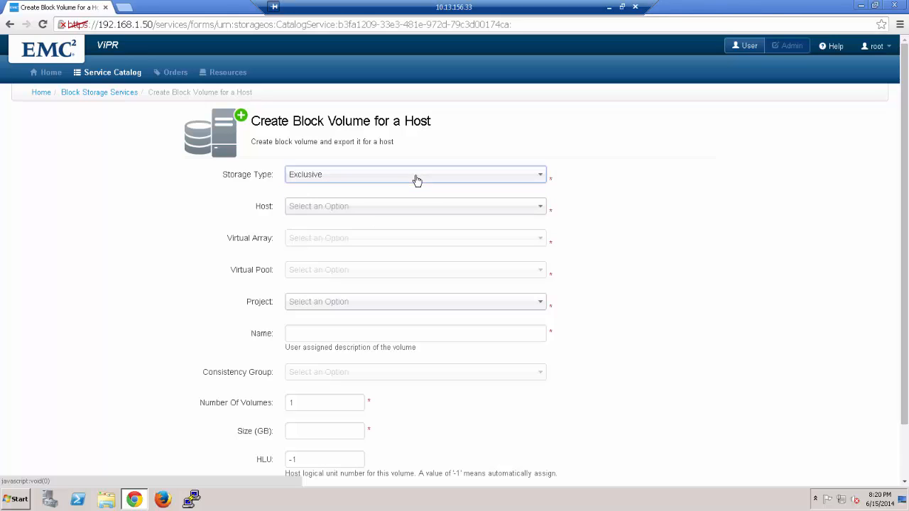
left_click(414, 207)
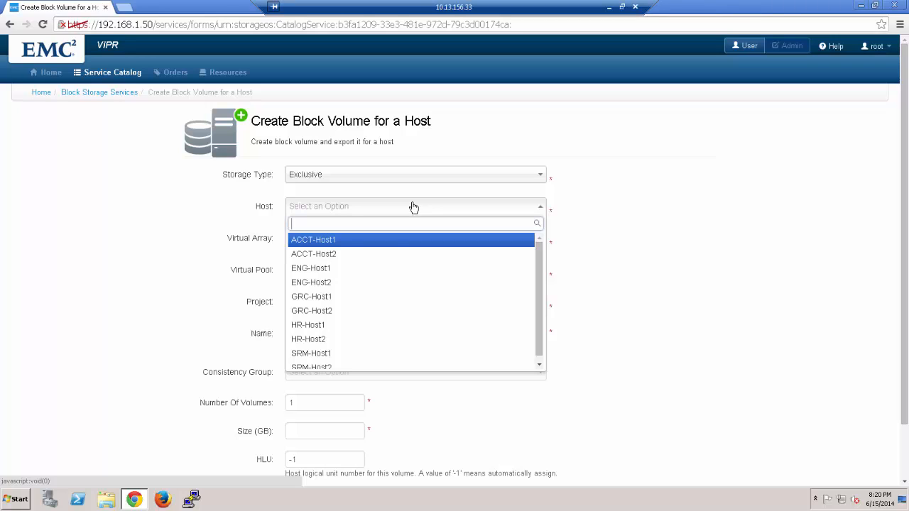
left_click(315, 272)
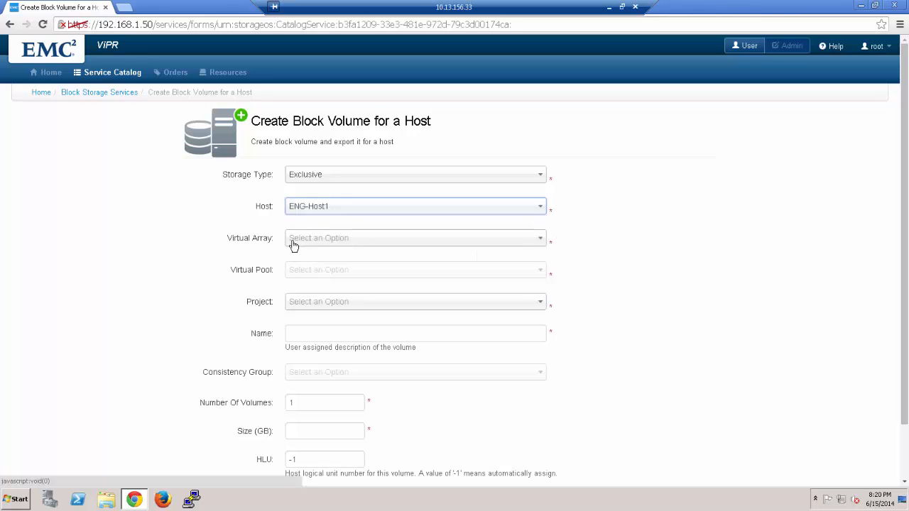
left_click(294, 245)
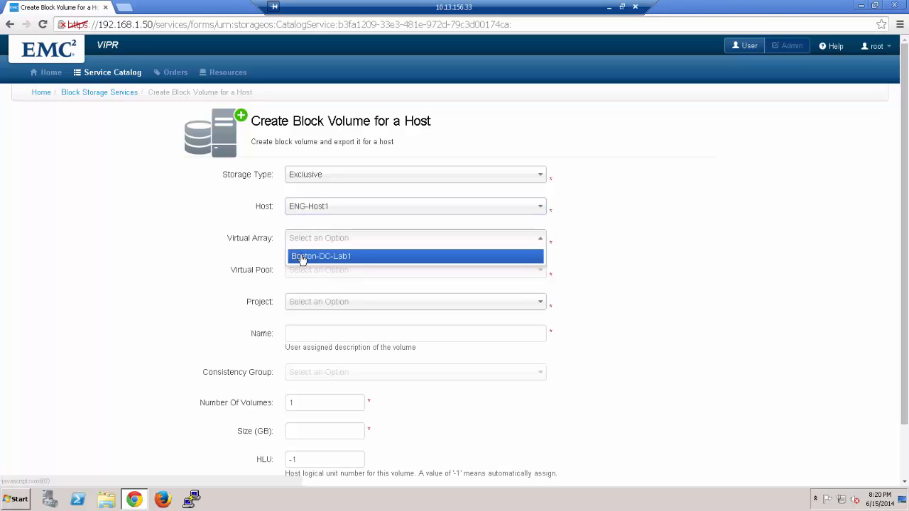
left_click(299, 258)
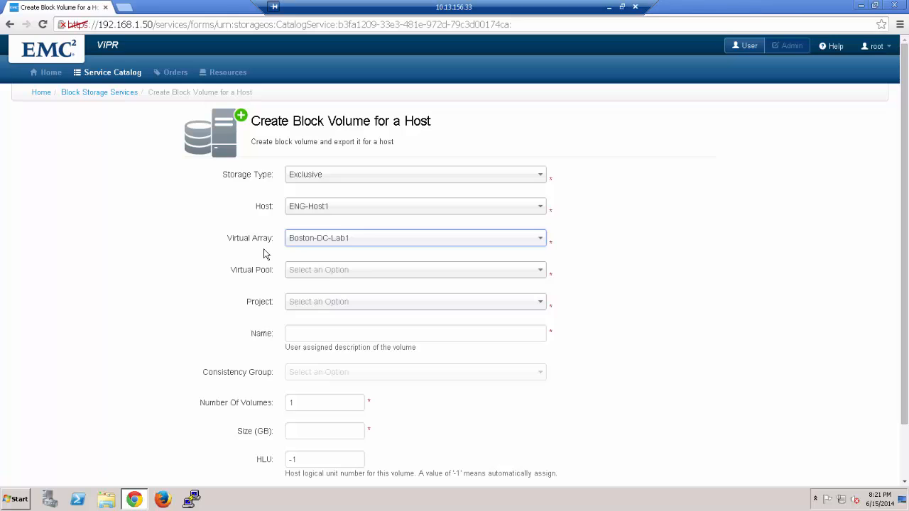
Choose the Low_Performance_Block virtual pool and assign the volume to the Engineering project
left_click(301, 273)
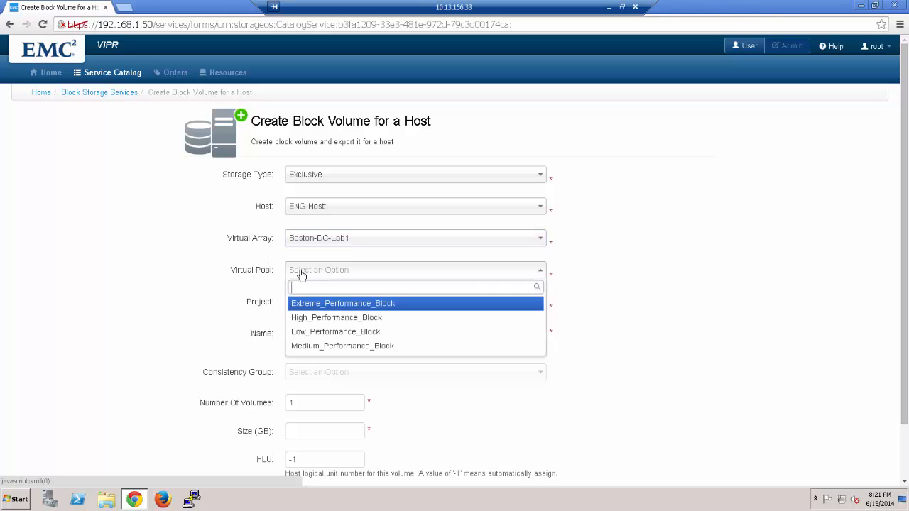
left_click(318, 332)
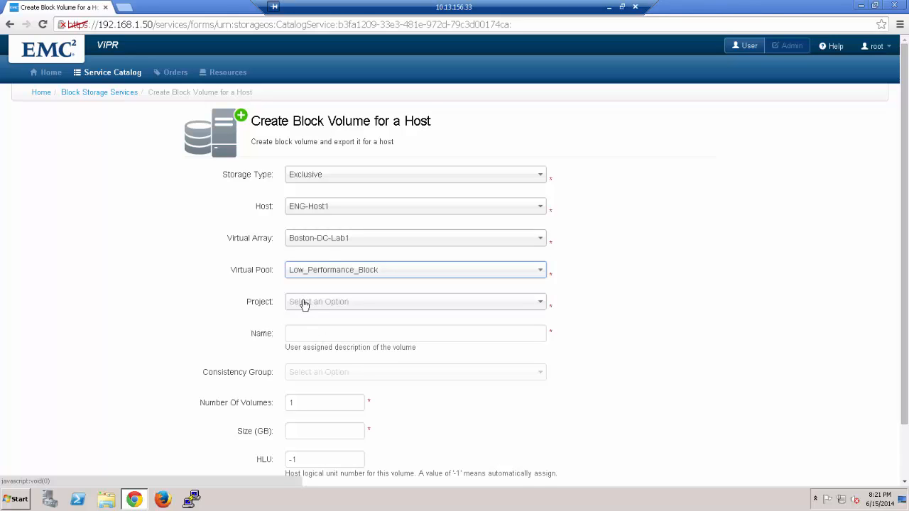
left_click(304, 304)
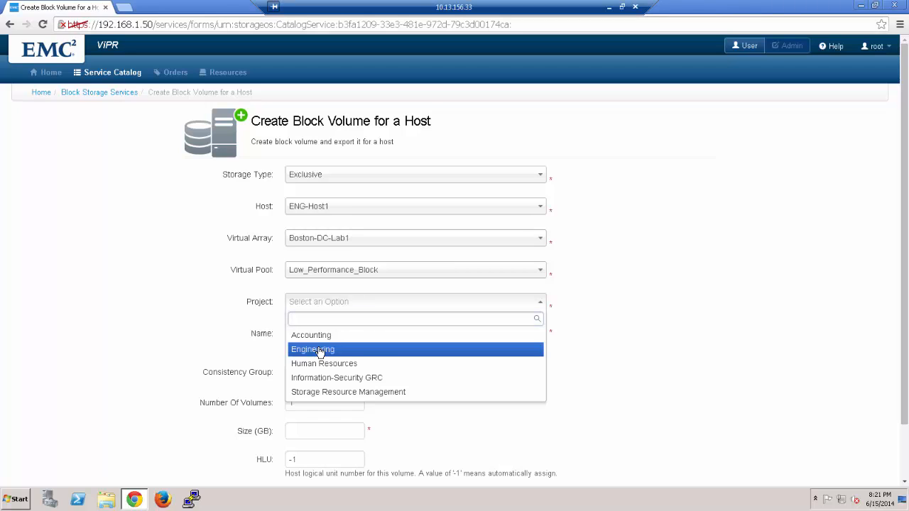
left_click(319, 350)
Name the volume with the requester's first name plus "Engineering LUN", set its size to 1 GB and submit the order for one volume
left_click(301, 330)
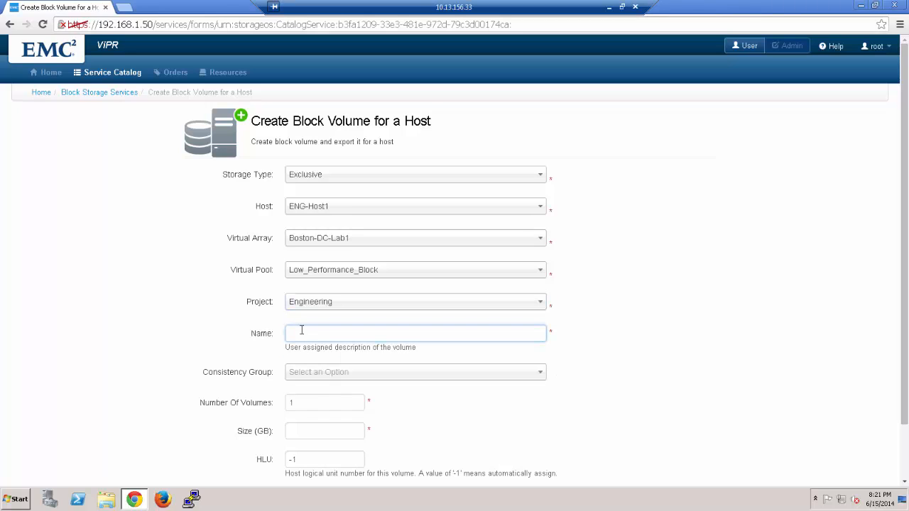
type("John Engineering LUN")
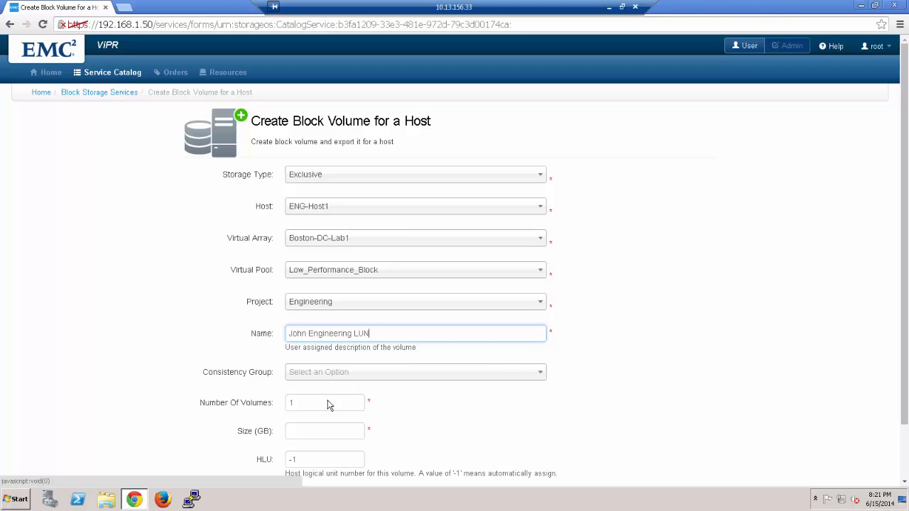
left_click(303, 402)
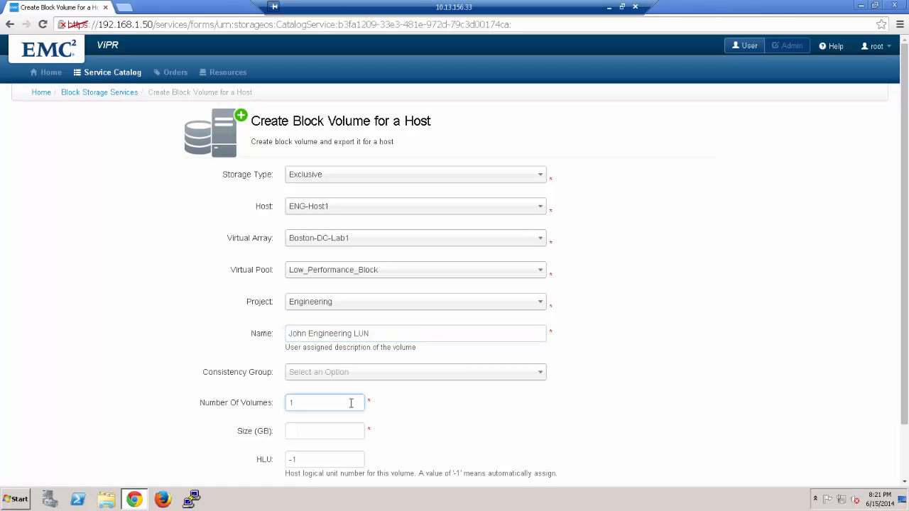
left_click_drag(904, 226, 906, 282)
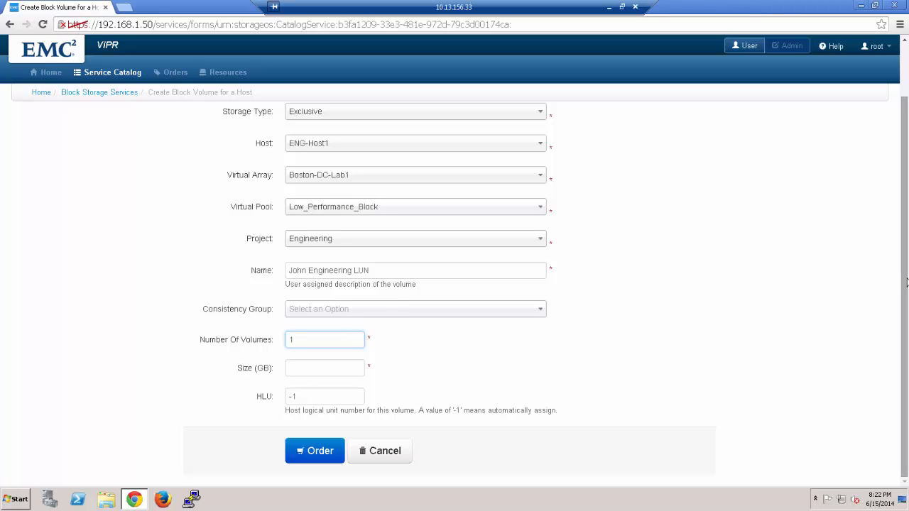
left_click(293, 368)
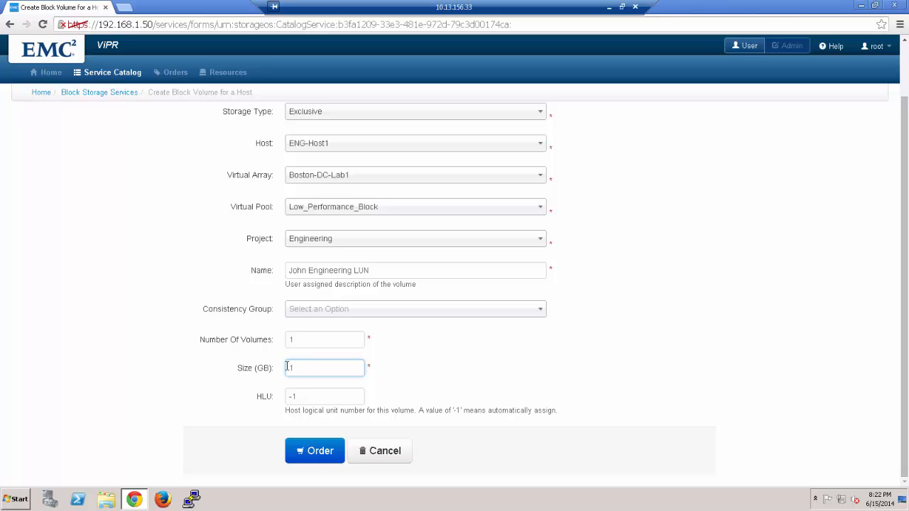
type("1")
left_click(310, 455)
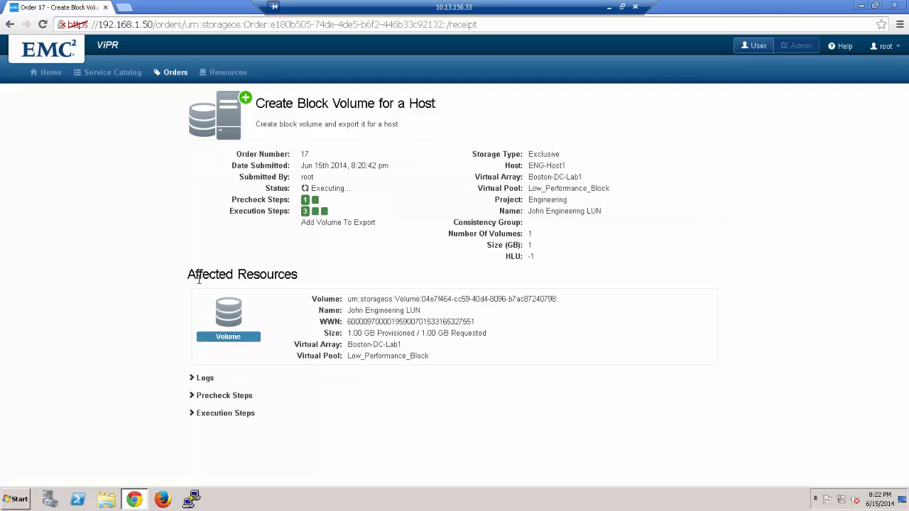
Expand the submitted order's precheck and execution steps and review its status, details and affected resources
left_click(197, 395)
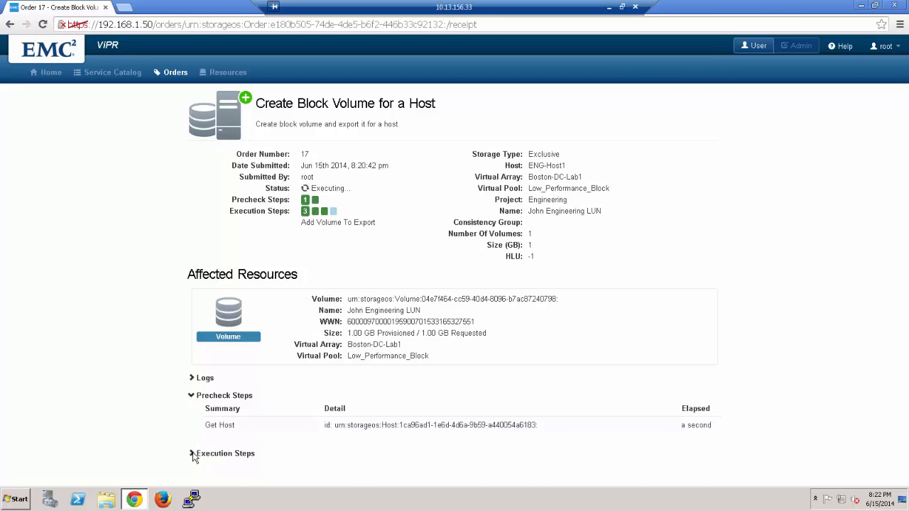
left_click(196, 455)
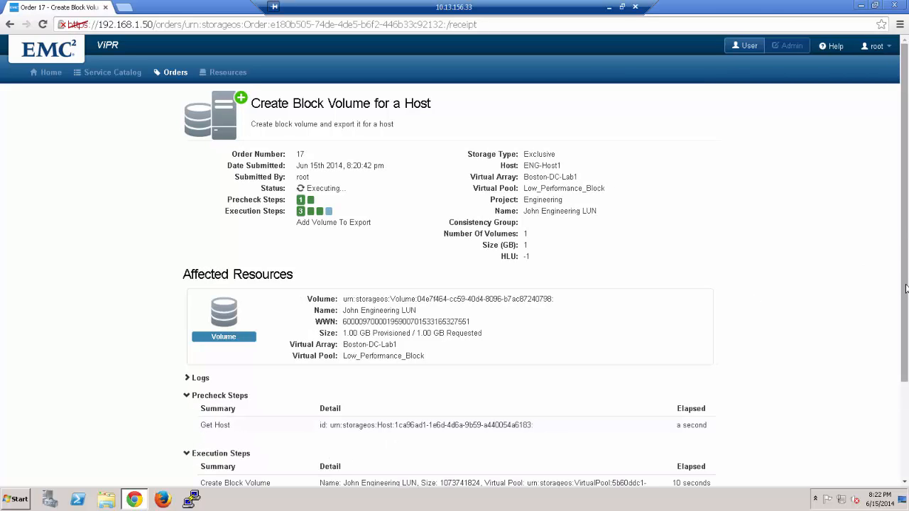
left_click_drag(905, 248, 906, 288)
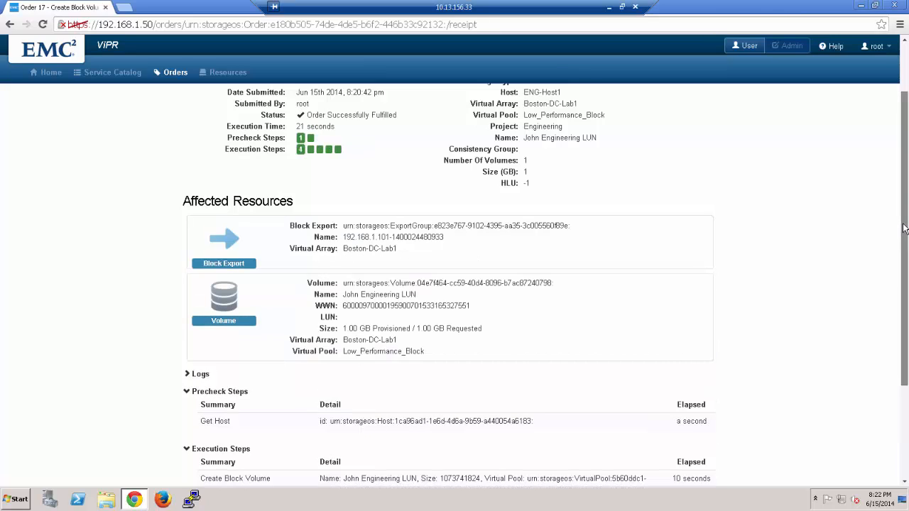
scroll(903, 133, "up", 1)
scroll(904, 133, "up", 3)
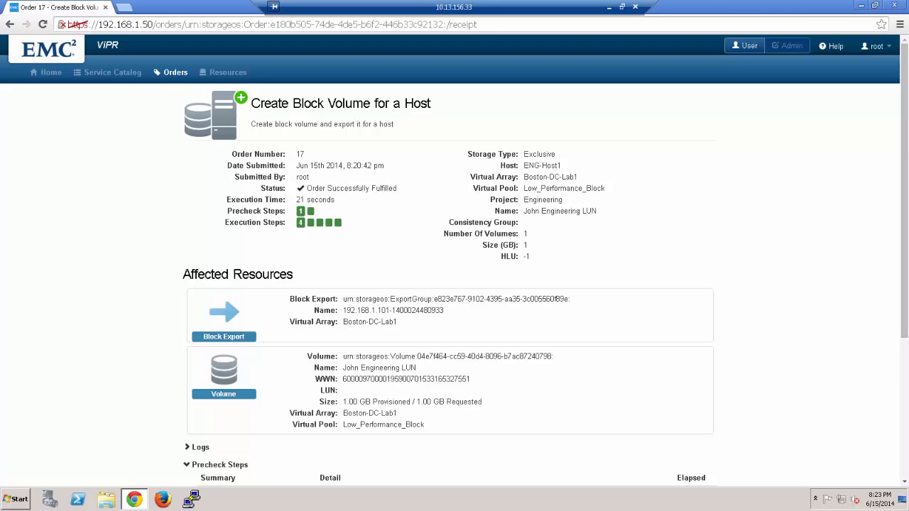
left_click_drag(906, 151, 880, 77)
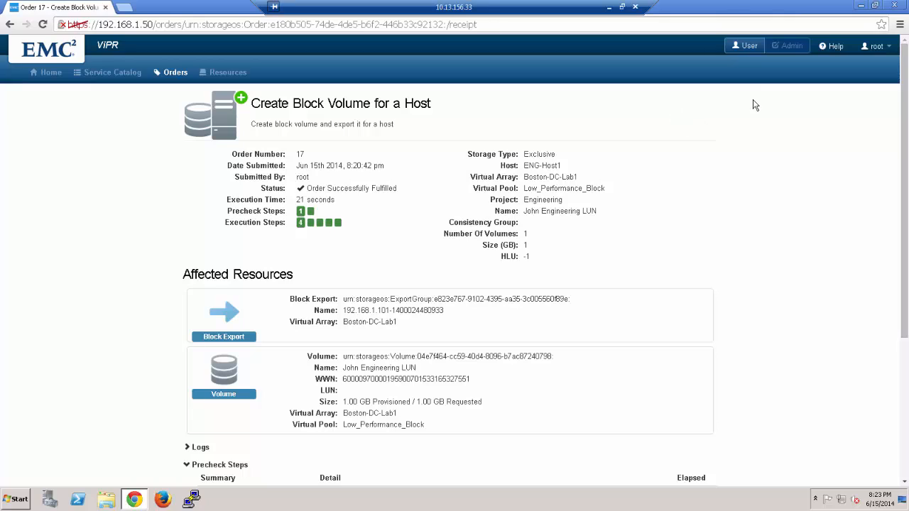